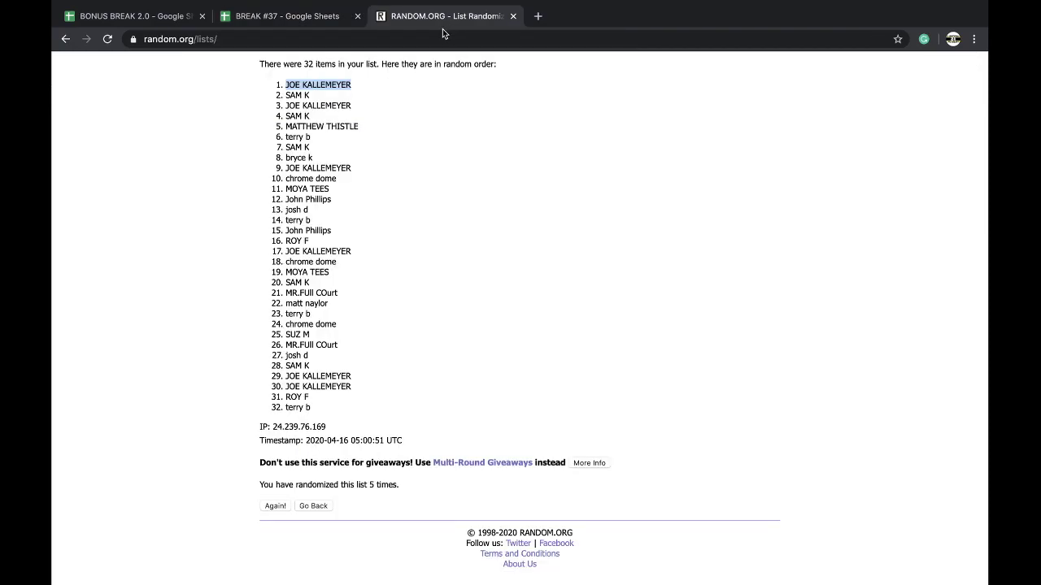
- Submit the copied number list to the RANDOM.ORG List Randomizer and randomize it five times in total
key("Return")
left_click(350, 284)
left_click(276, 442)
left_click(275, 445)
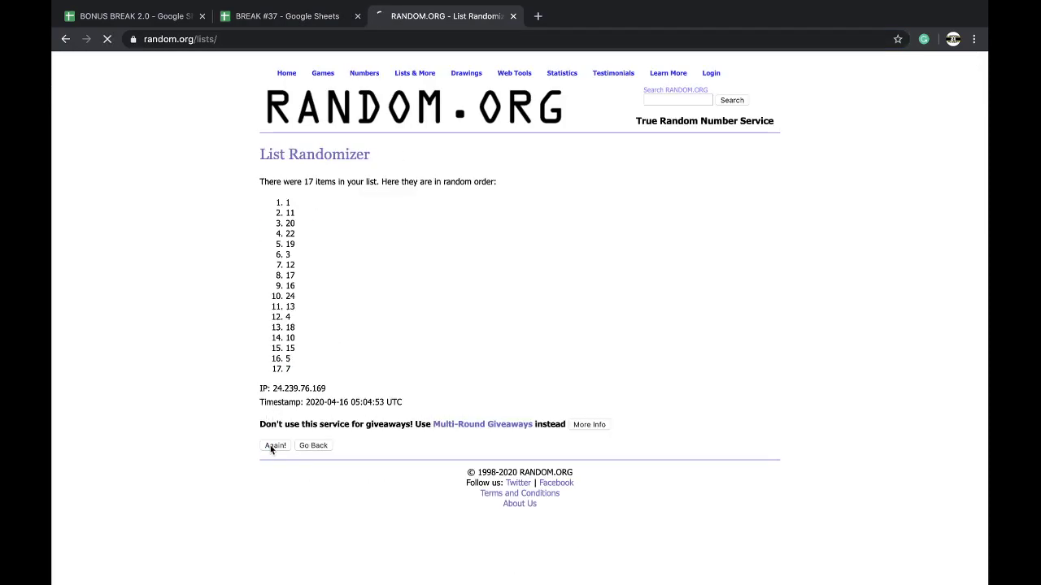
left_click(277, 468)
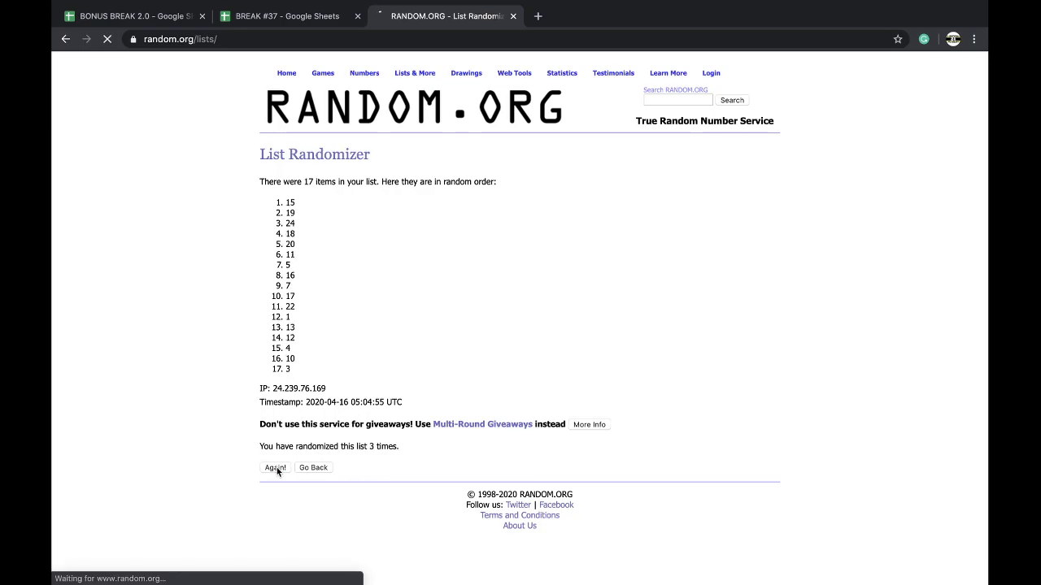
left_click(276, 469)
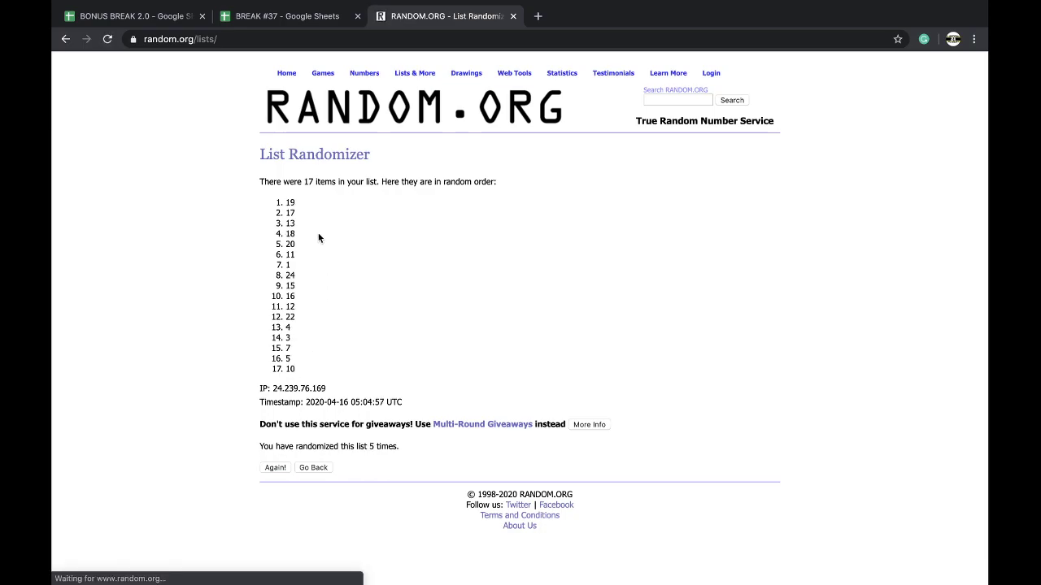
- Switch to the BREAK #37 spreadsheet and fill the cell containing 19 in column G with yellow
left_click(289, 21)
left_click(559, 368)
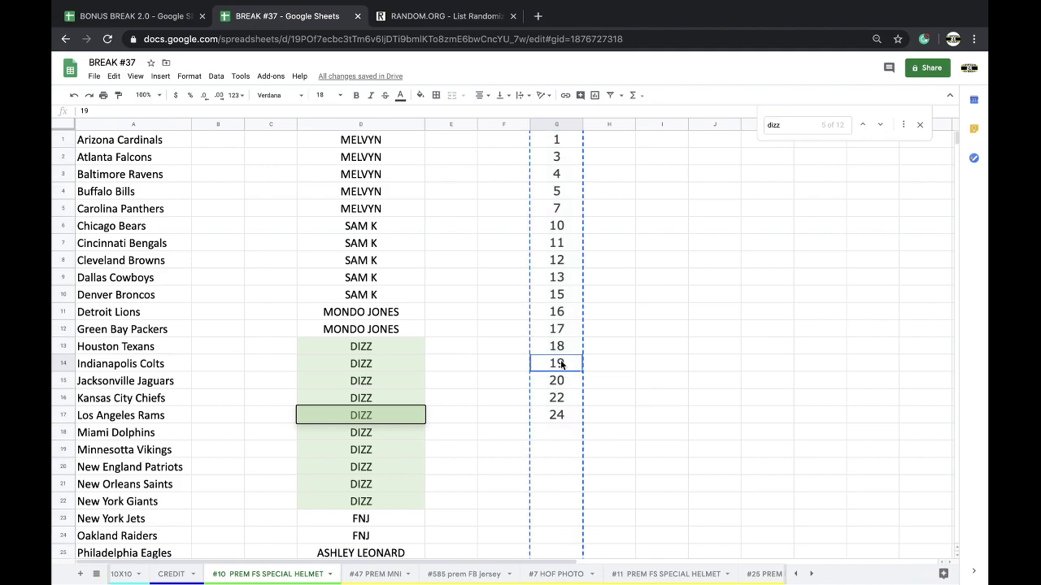
left_click(421, 96)
left_click(458, 145)
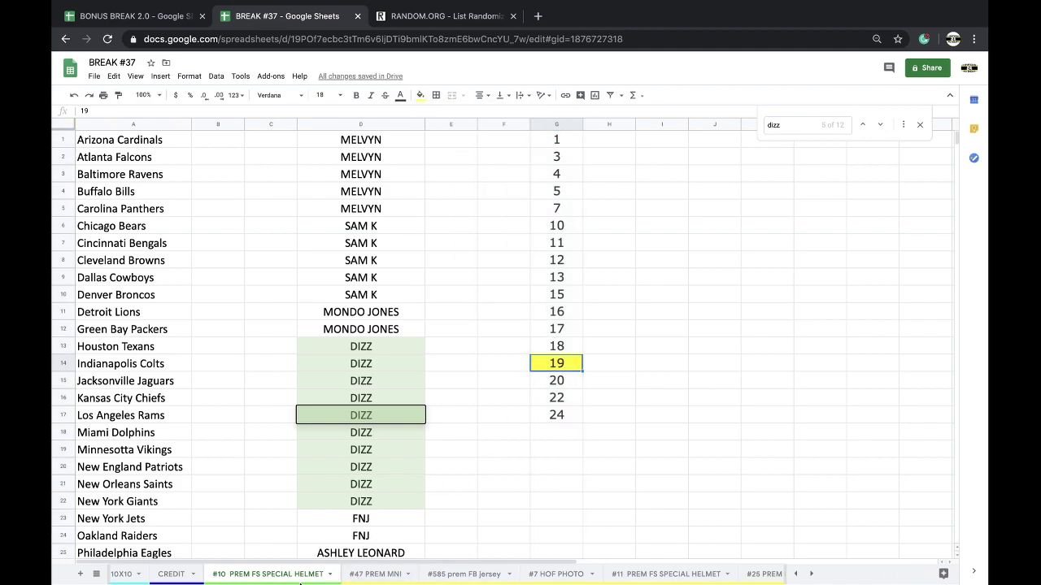
- On the #11 PREM FS SPECIAL HELMET sheet, move the numbers 20 to 24 up one row so they overwrite 19
left_click(627, 578)
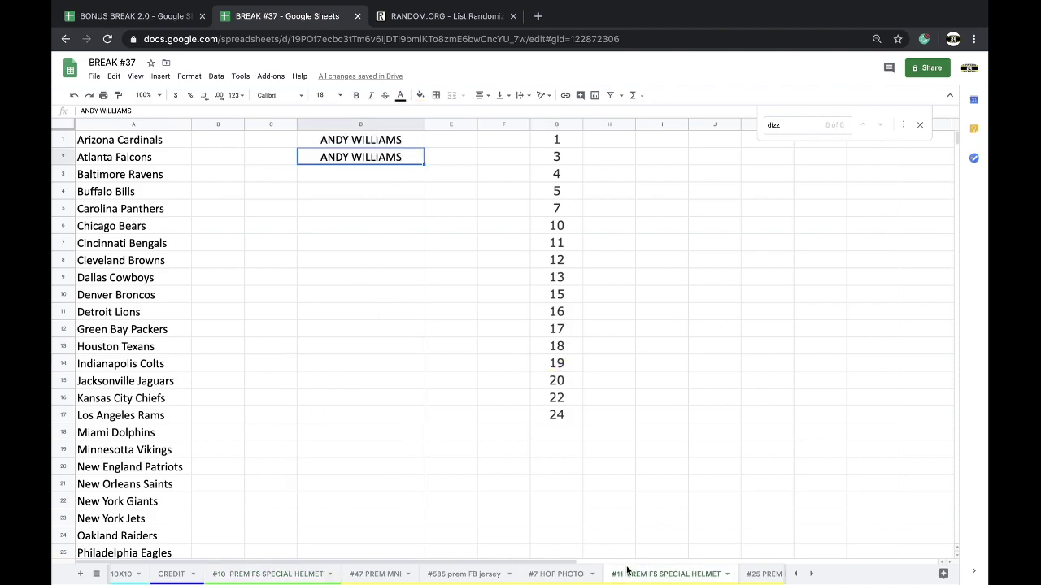
left_click(561, 383)
left_click(558, 413, "shift")
left_click_drag(581, 422, 558, 365)
- Return to the #10 PREM FS SPECIAL HELMET sheet and copy the participant names in column D
left_click(456, 578)
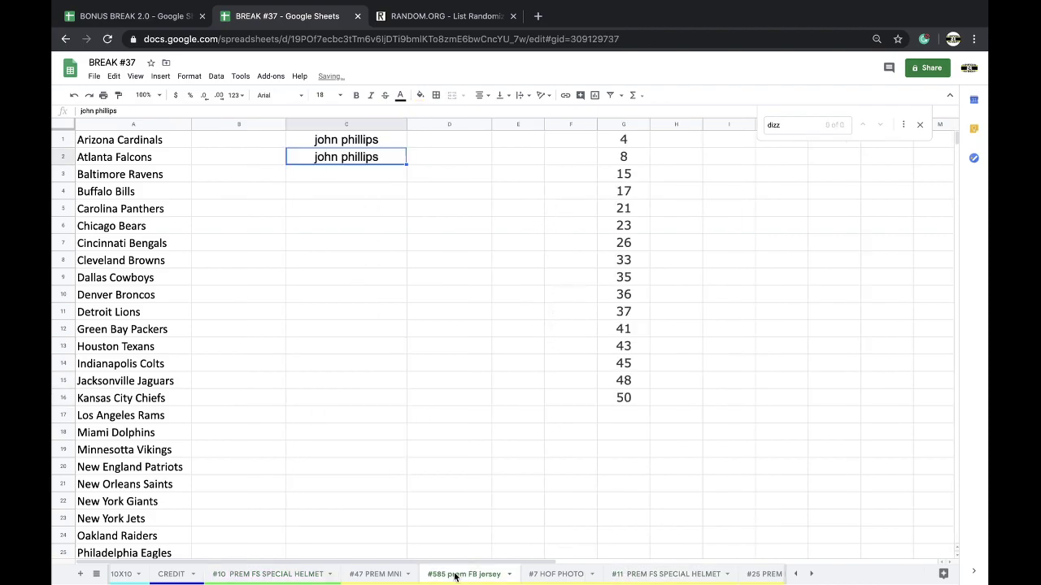
left_click(275, 577)
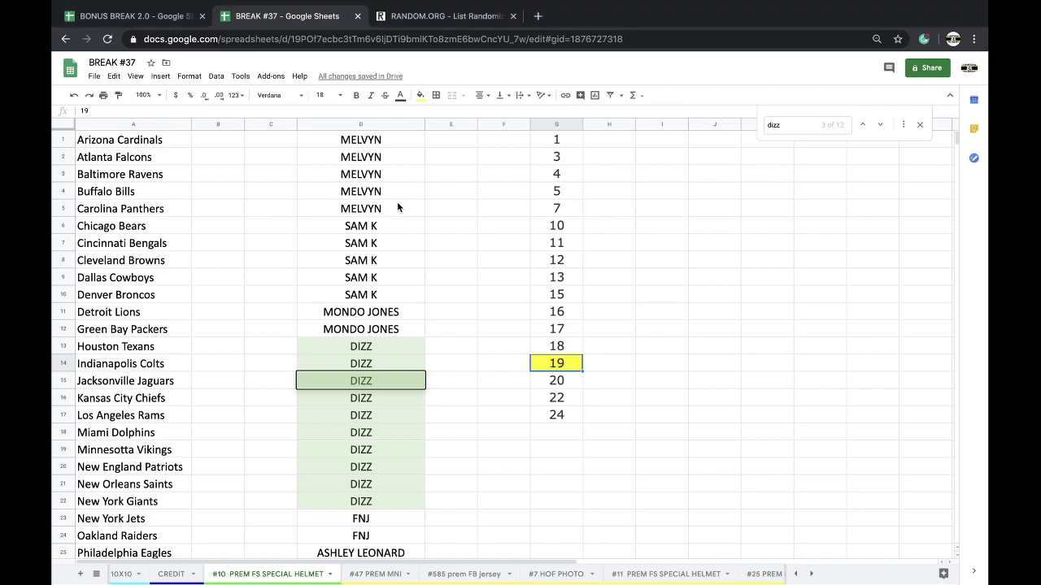
scroll(397, 199, "down", 5)
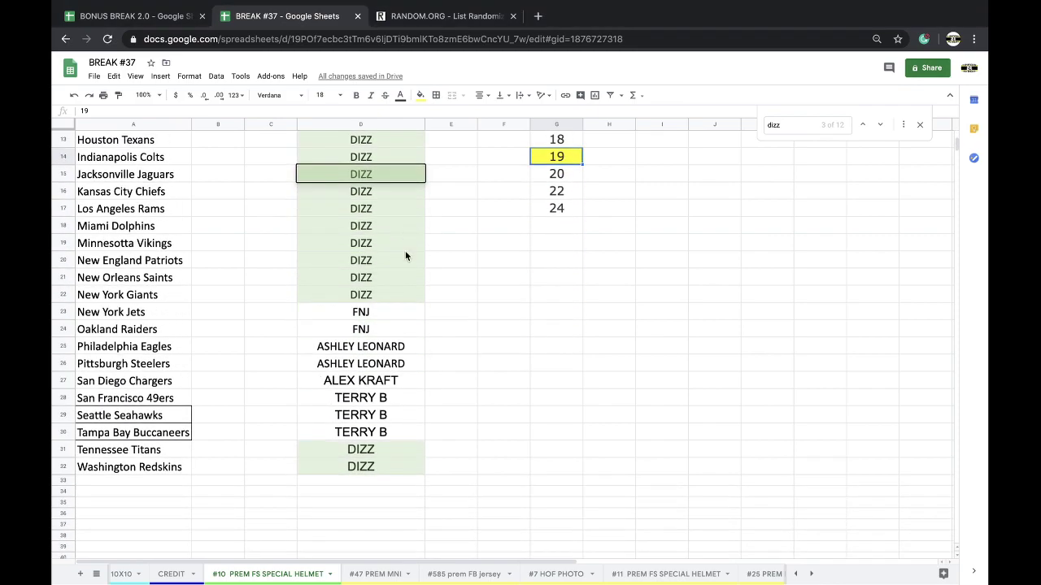
left_click(439, 333)
scroll(379, 246, "up", 1)
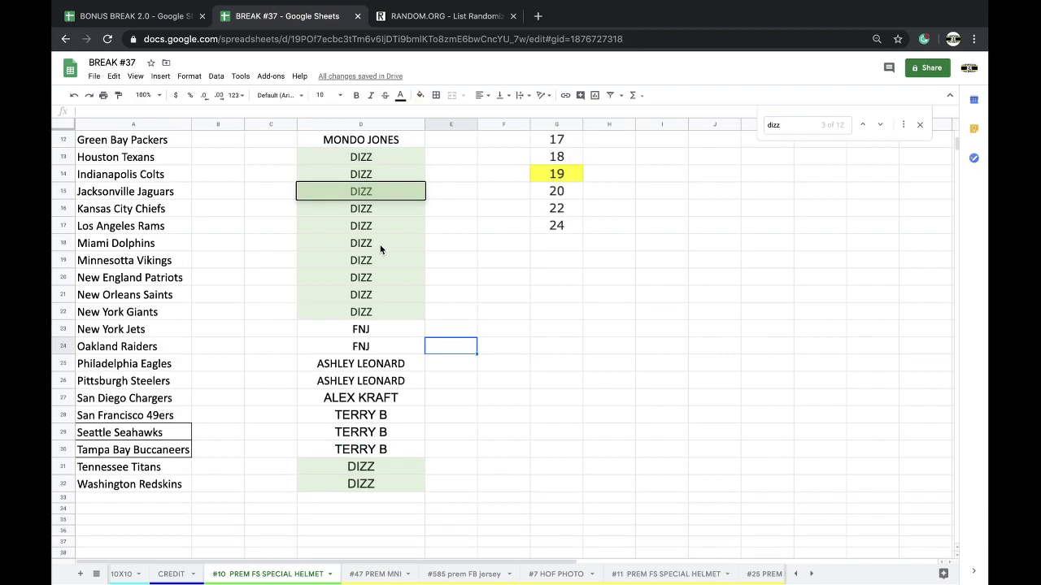
left_click(366, 123)
key("ctrl+c")
scroll(371, 236, "up", 2)
scroll(371, 236, "up", 2)
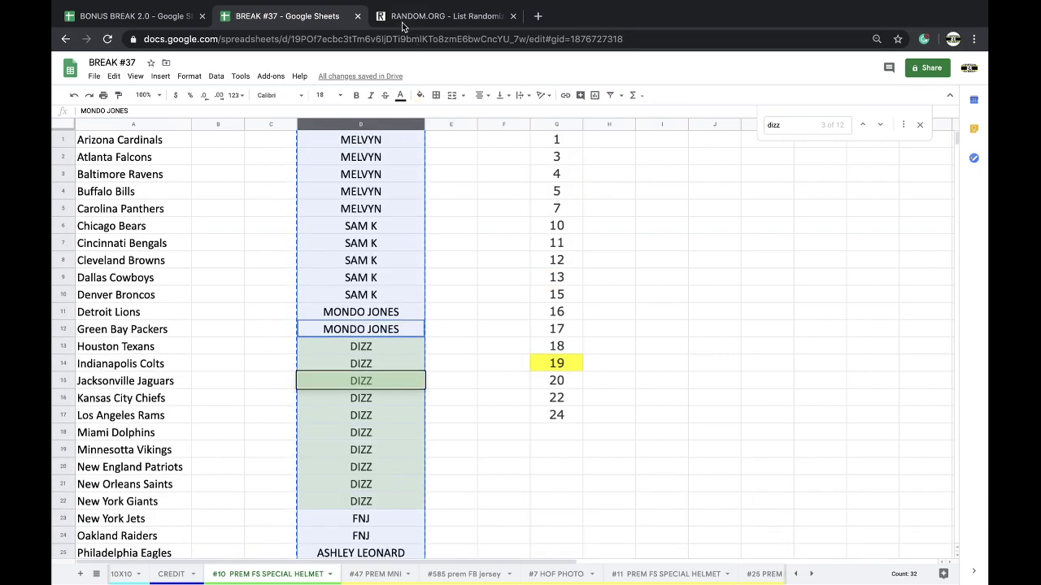
- Switch to RANDOM.ORG, submit the copied participant names to the List Randomizer and randomize them five times in total
left_click(404, 19)
left_click(318, 352)
left_click(284, 444)
scroll(281, 488, "down", 2)
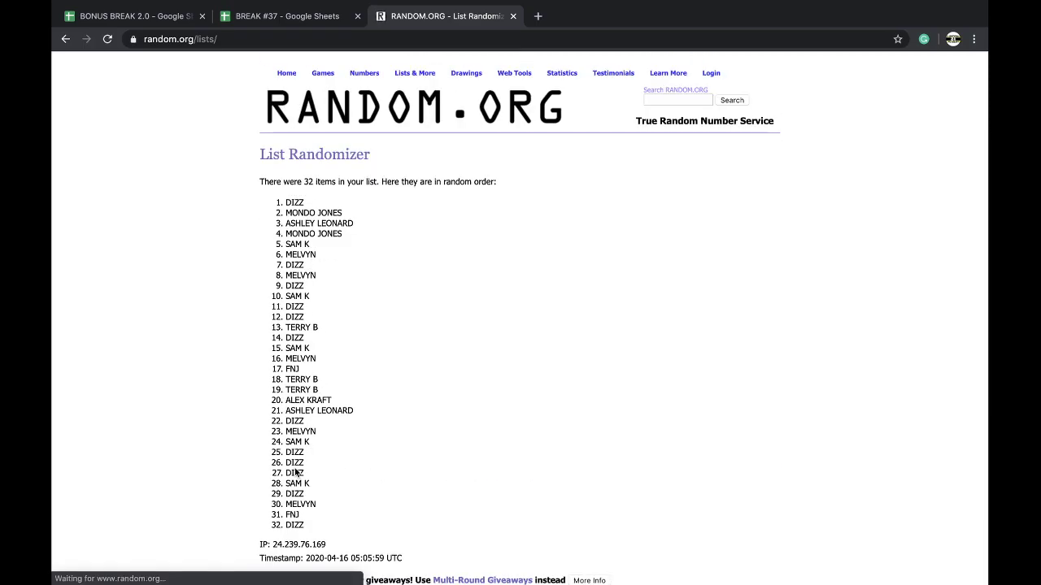
scroll(292, 471, "down", 5)
left_click(275, 505)
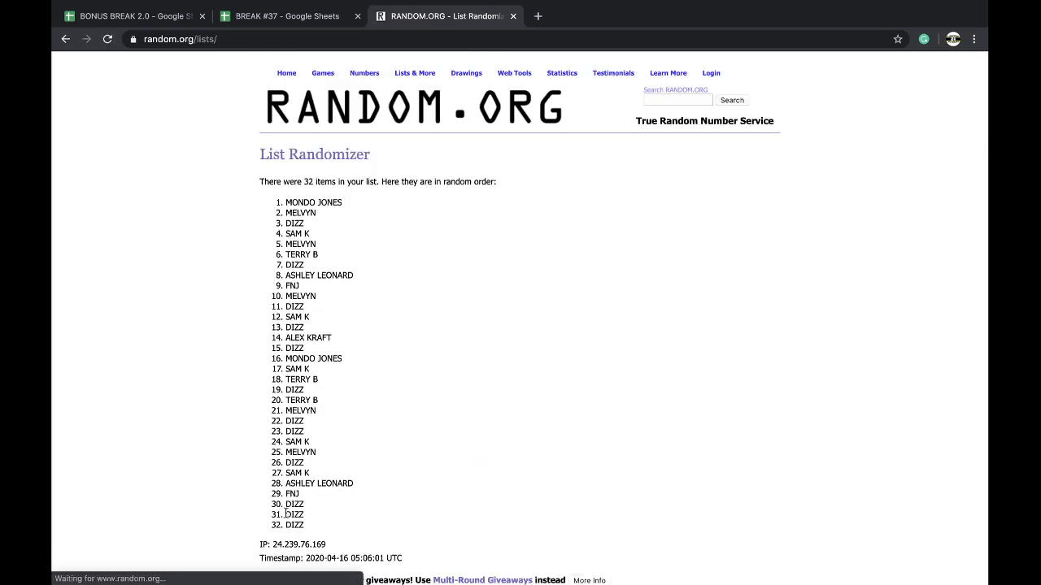
scroll(281, 504, "down", 5)
left_click(275, 506)
left_click(275, 506)
- Copy the randomized names and paste them into column B of the BREAK #37 sheet, starting beside Arizona Cardinals
left_click_drag(285, 200, 345, 406)
scroll(325, 255, "down", 3)
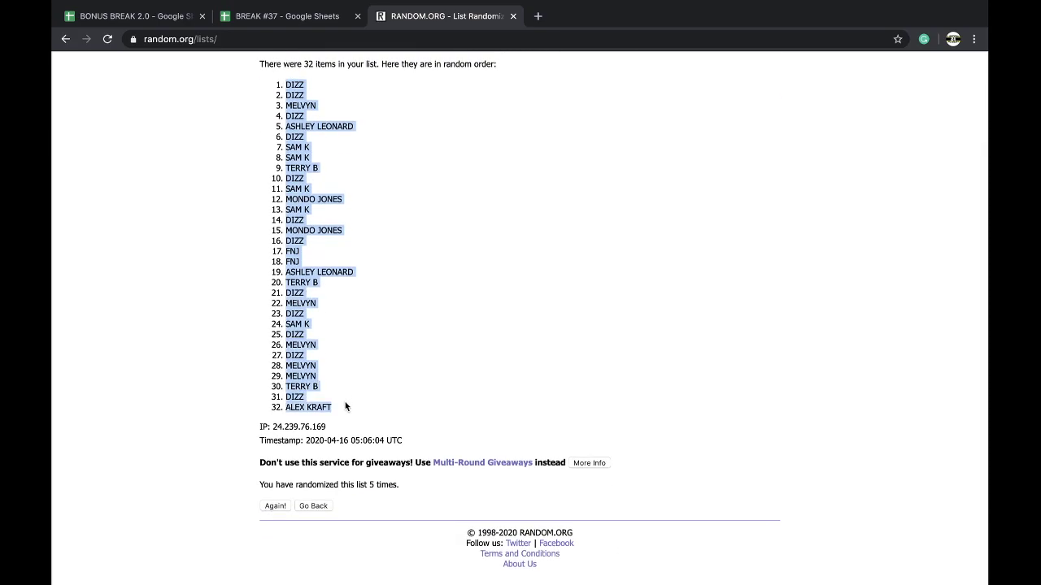
left_click(259, 24)
left_click(228, 134)
key("ctrl+v")
- Set the pasted names' font size to 18 and fit column B's width to its contents
left_click(325, 95)
left_click(325, 246)
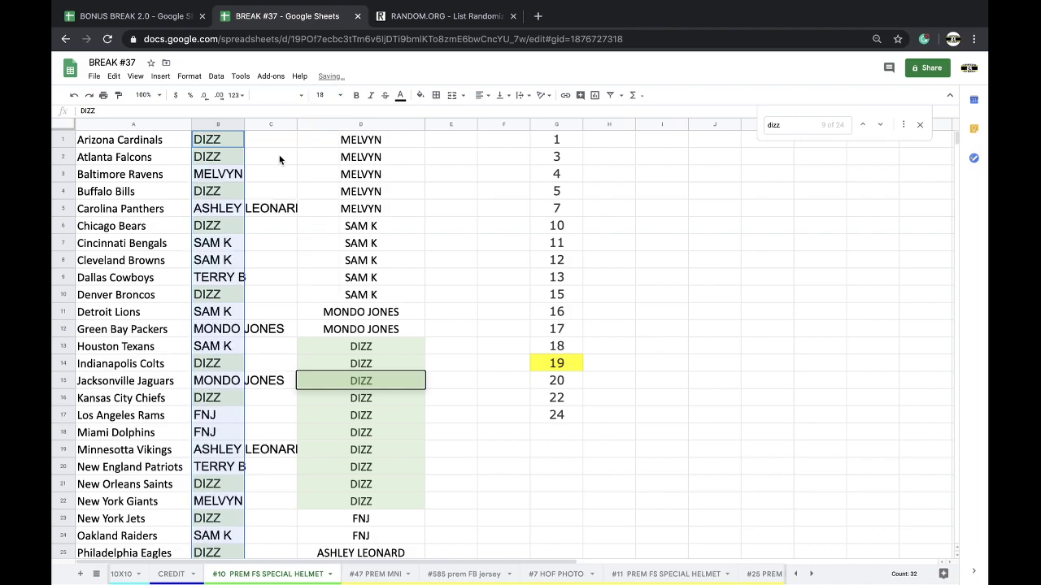
double_click(244, 124)
- Sort the sheet by column B from A to Z and clear the find-in-sheet search
left_click(216, 76)
left_click(252, 95)
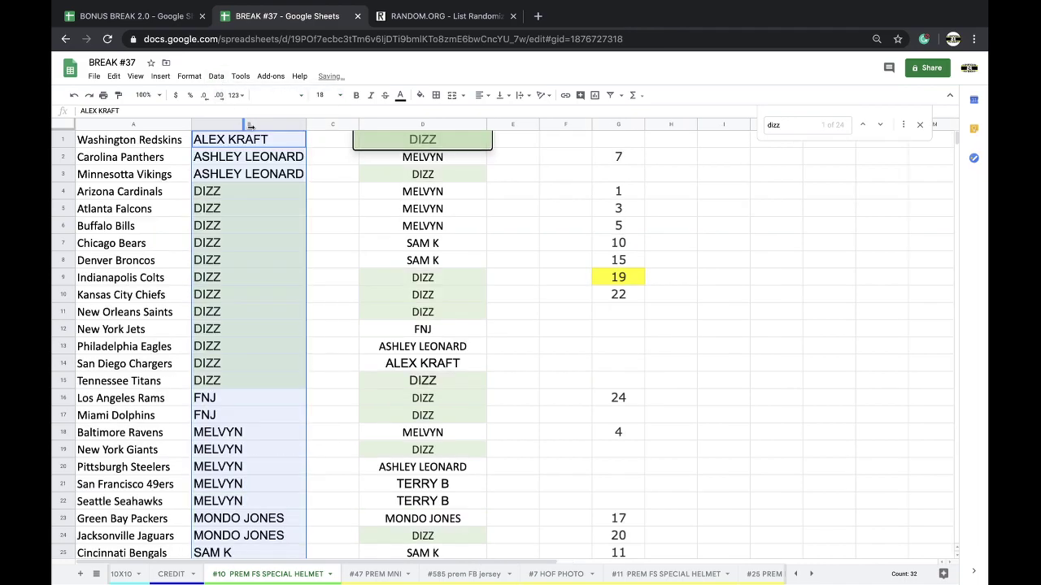
left_click(332, 208)
key("ctrl+f")
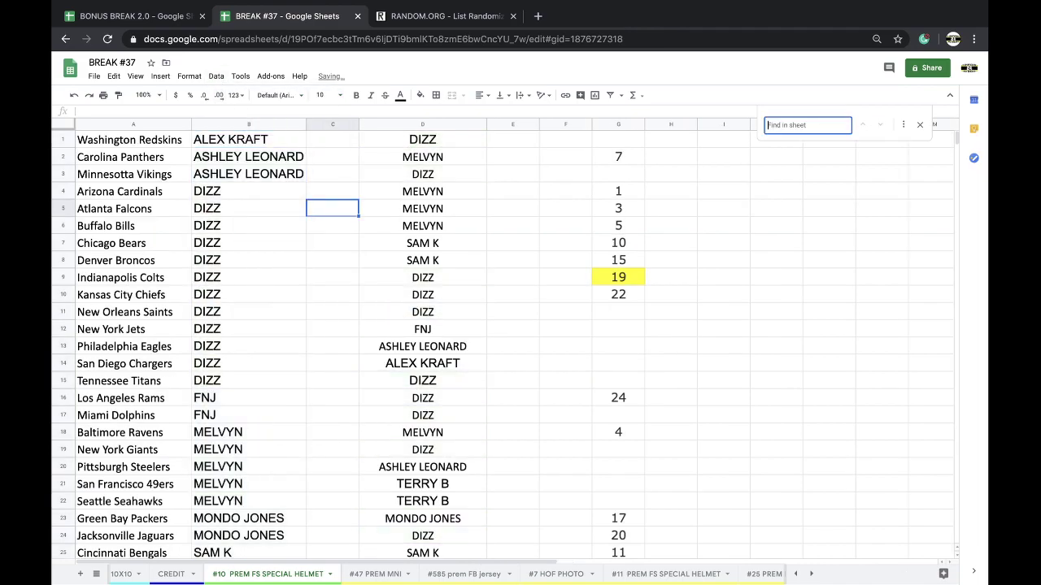
- Go down column B row by row to read which teams each participant received
left_click(260, 166)
key("Down")
key("Down")
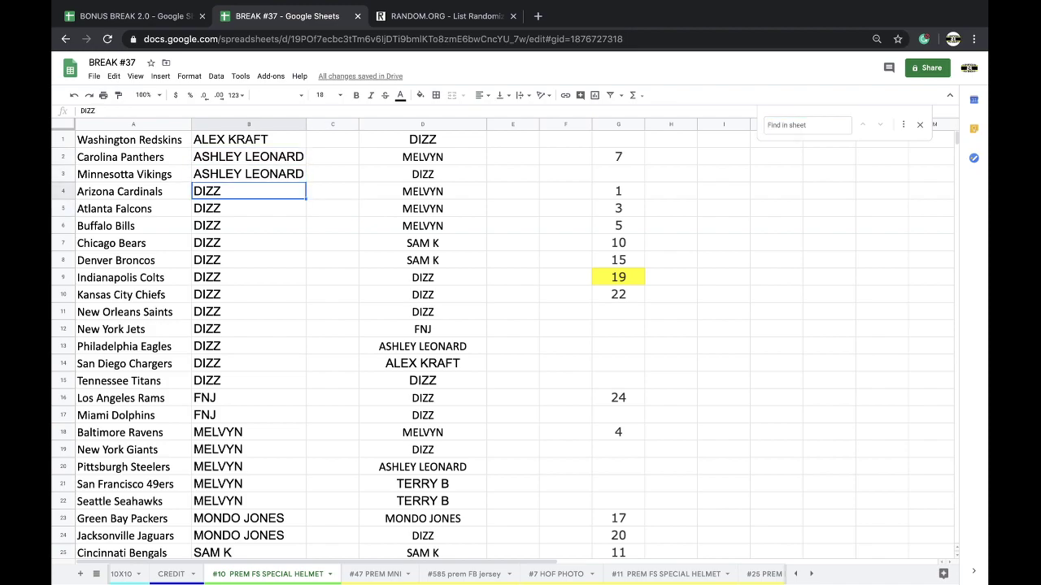
key("Down")
key("Down")
key("Down")
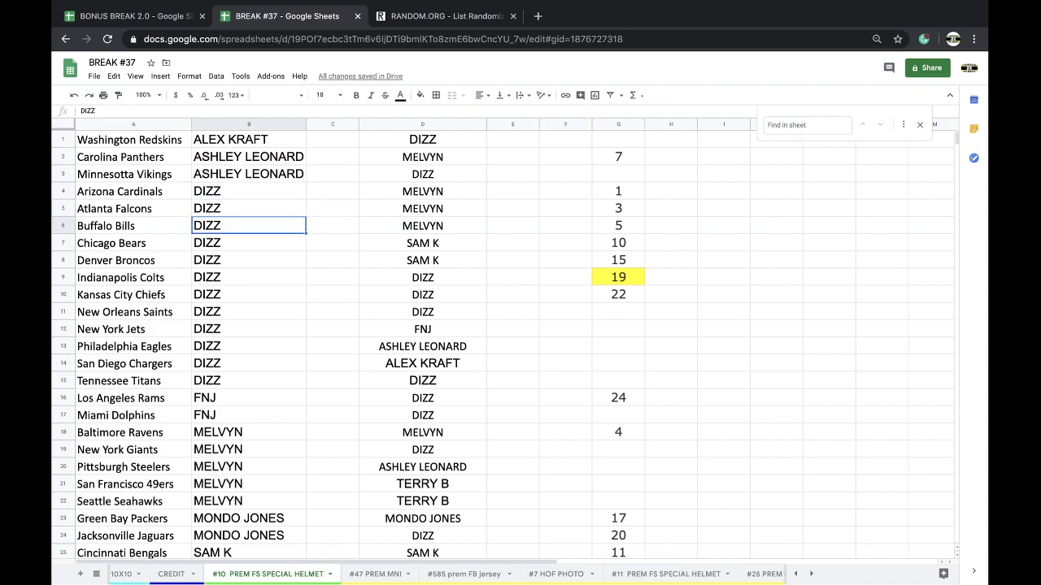
key("Down")
key("Down")
key("Down")
key("Down")
key("Down")
key("Down")
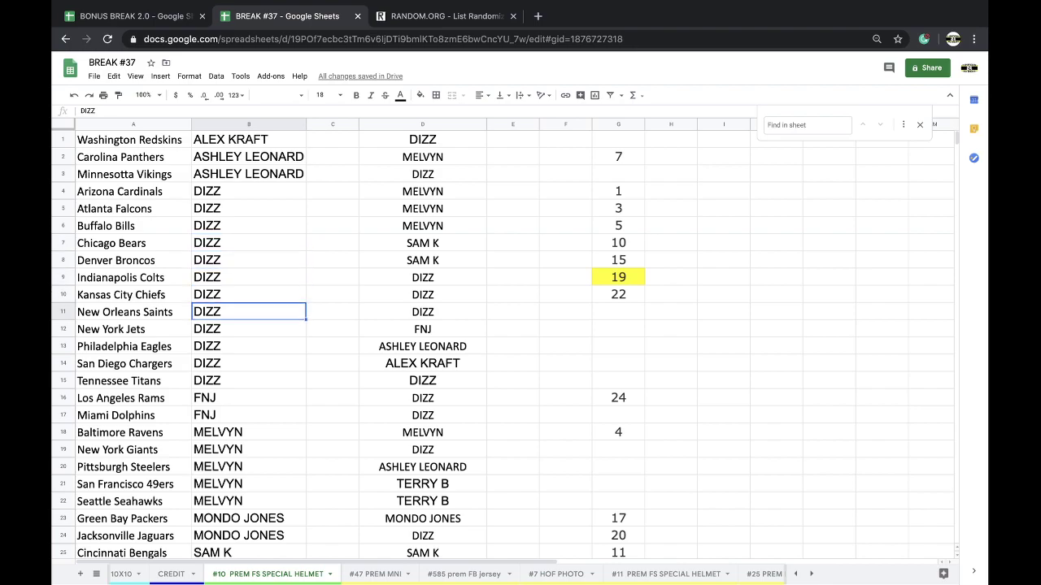
key("Down")
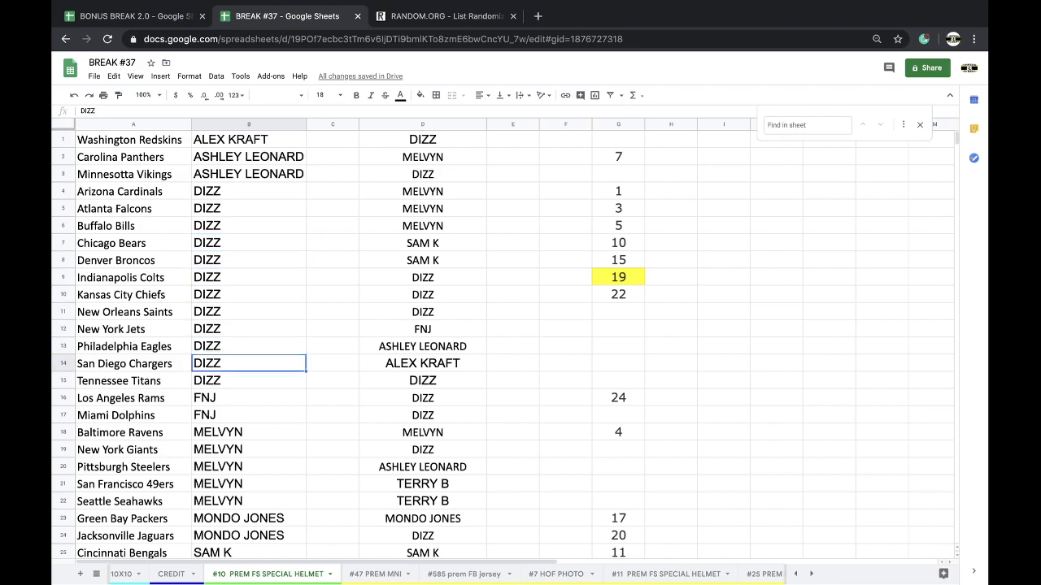
key("Down")
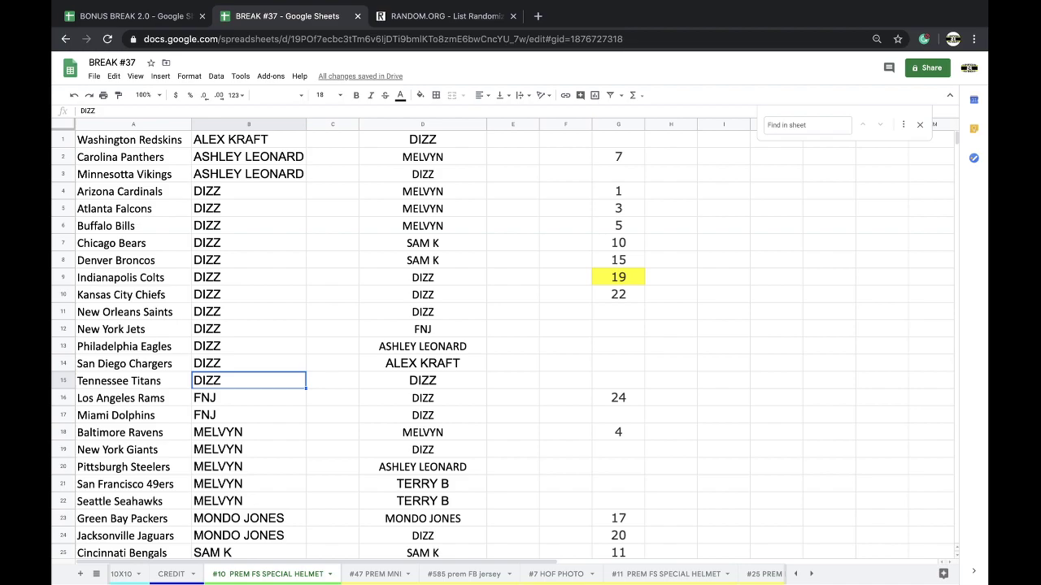
key("Down")
key("Down")
scroll(220, 167, "down", 2)
key("Down")
key("Down")
key("Down")
key("Down")
key("Down")
scroll(209, 303, "down", 3)
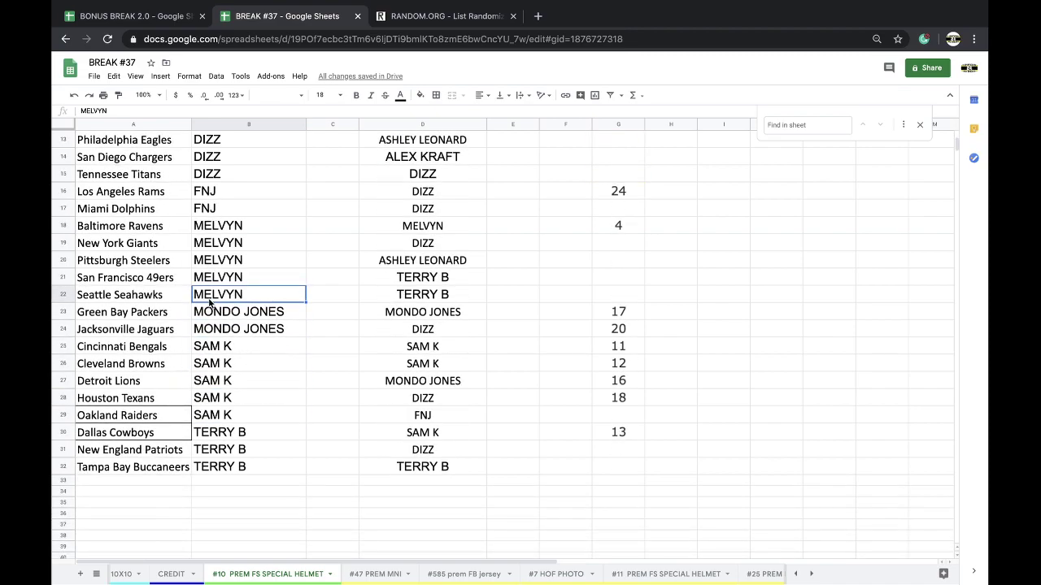
key("Down")
key("Down")
key("Down")
key("Down")
key("Down")
key("Down")
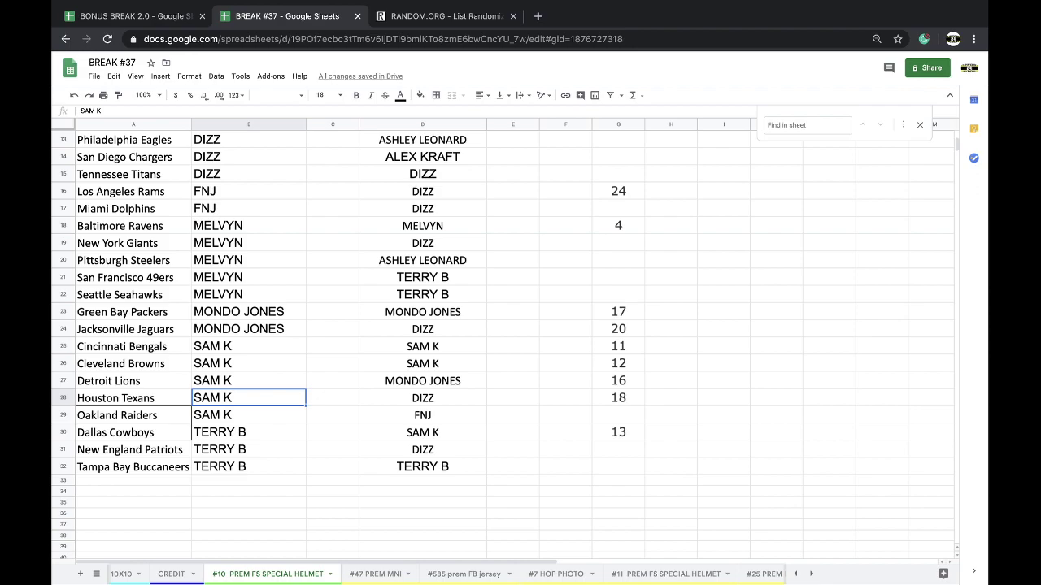
key("Down")
key("Down")
key("Down")
key("Down")
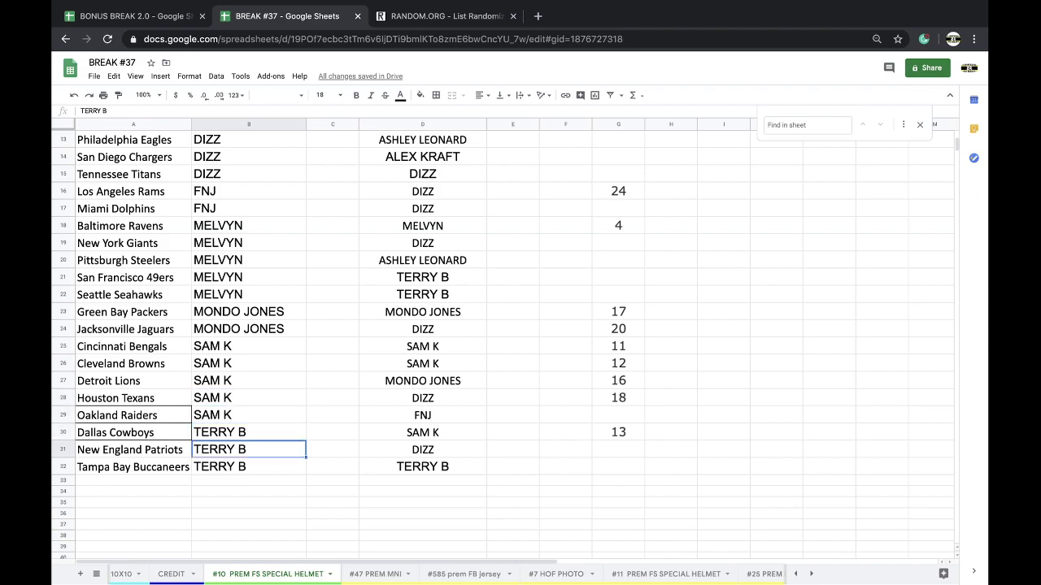
- Sort the sheet by column A from A to Z to put the teams in alphabetical order
scroll(171, 326, "up", 5)
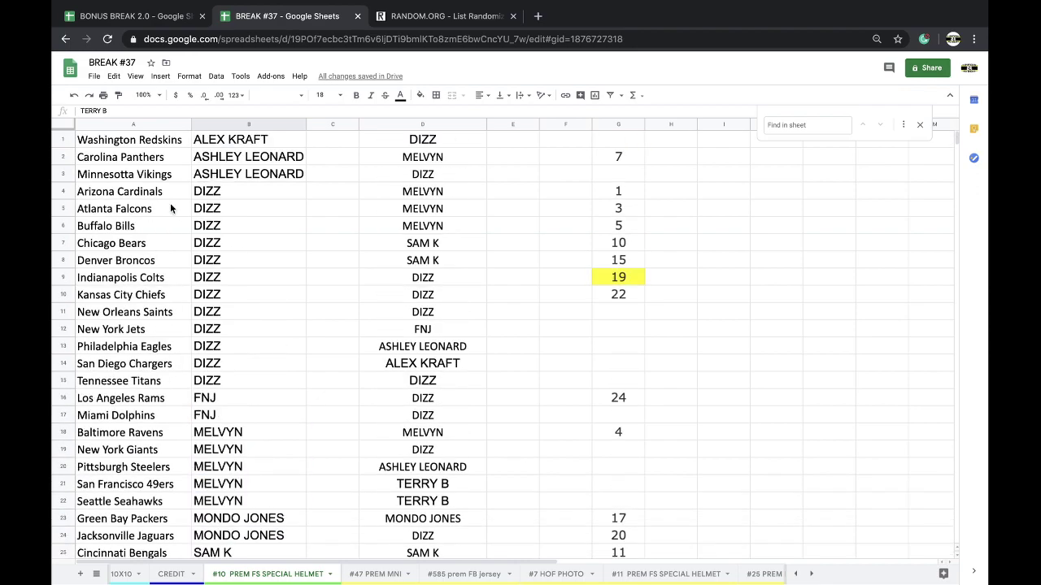
left_click(154, 124)
left_click(216, 75)
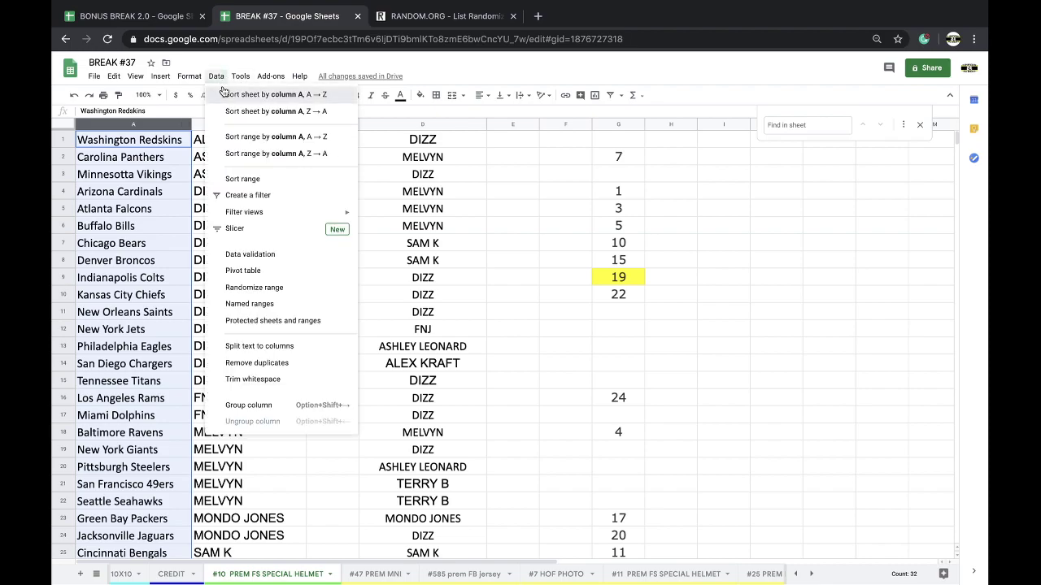
left_click(268, 96)
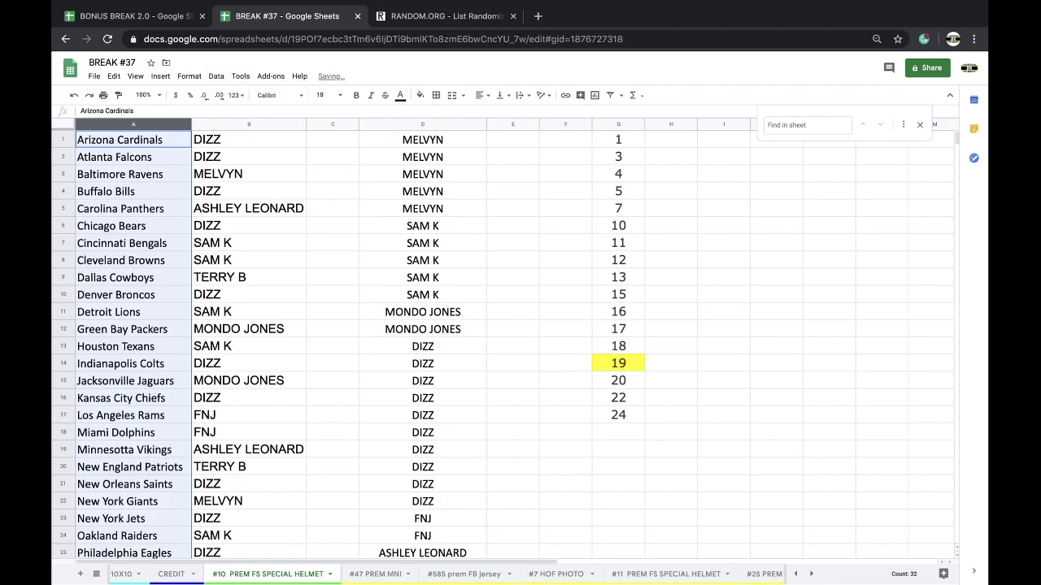